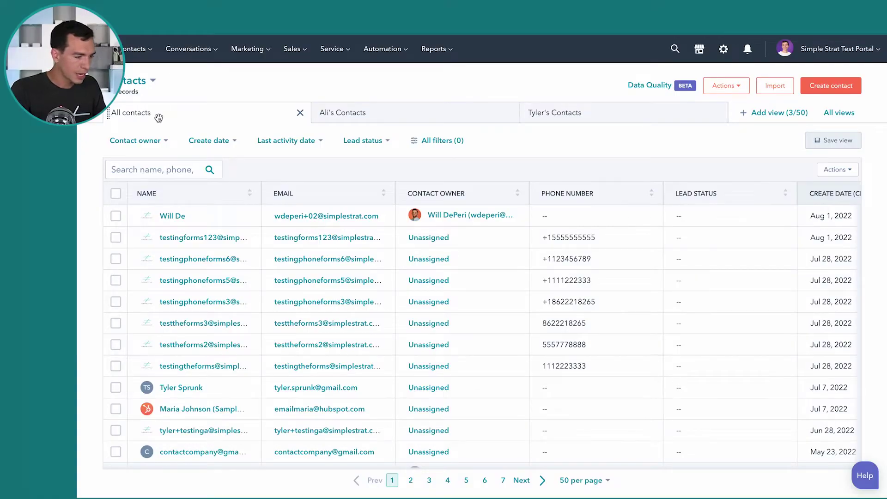
- Reload the Contacts list and filter it to contact owner Me
click(132, 48)
click(136, 82)
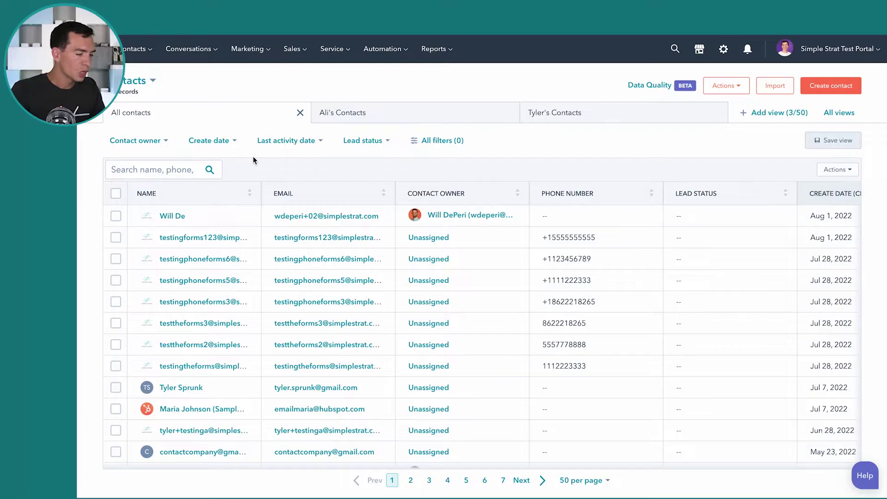
click(157, 144)
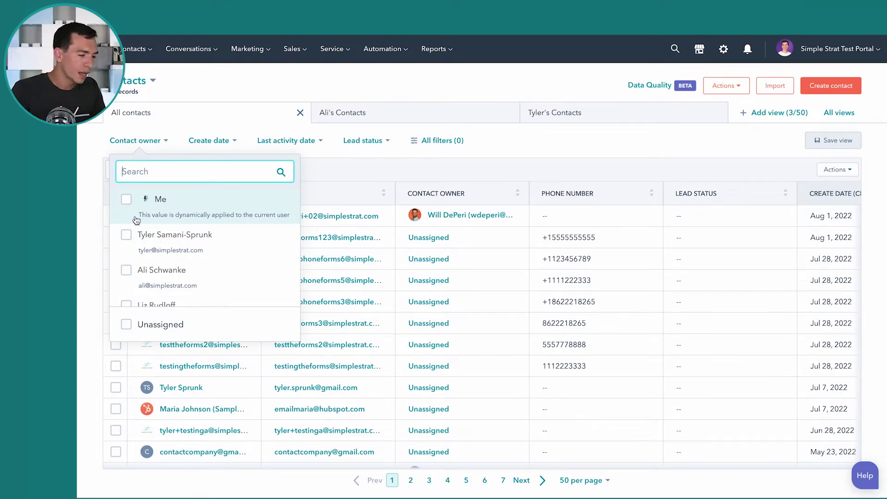
click(126, 200)
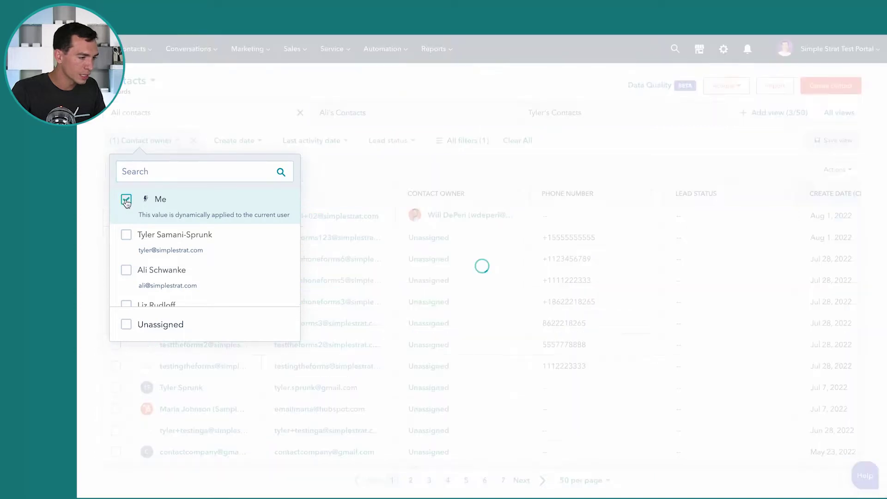
click(253, 129)
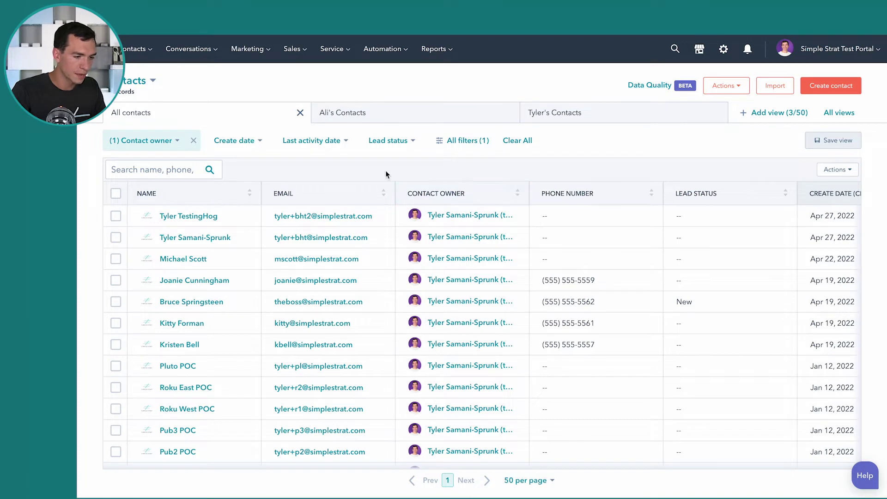
- Add a Lifecycle stage filter set to Customer, narrowing the list to two contacts
click(463, 143)
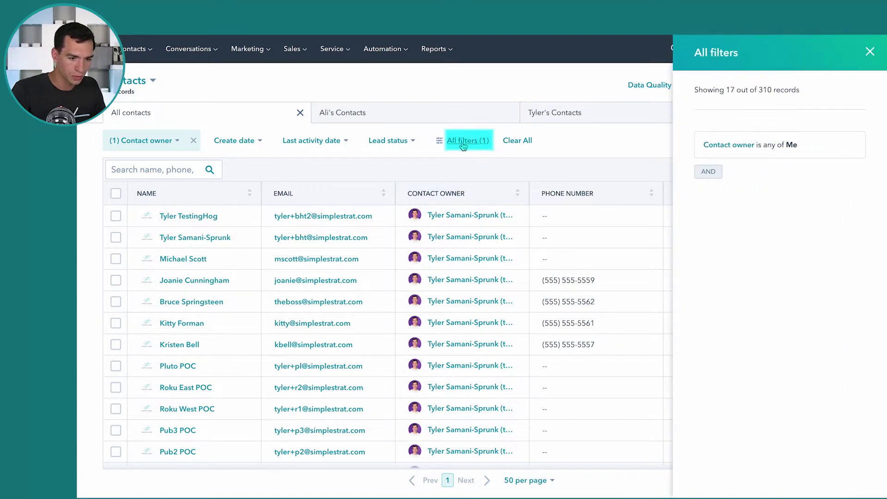
click(709, 172)
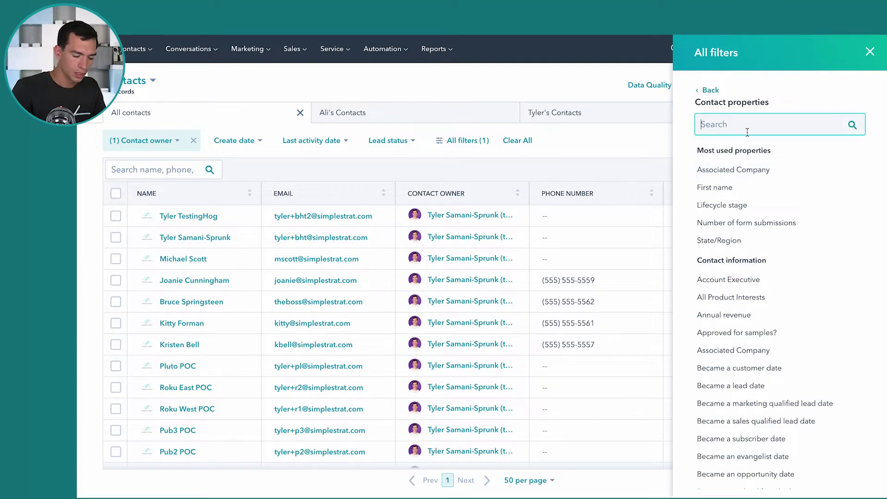
text(life)
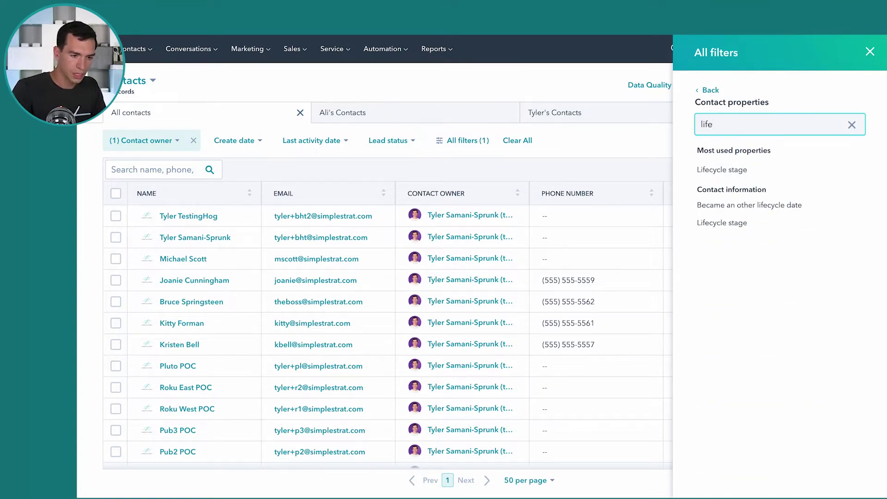
click(728, 169)
click(745, 147)
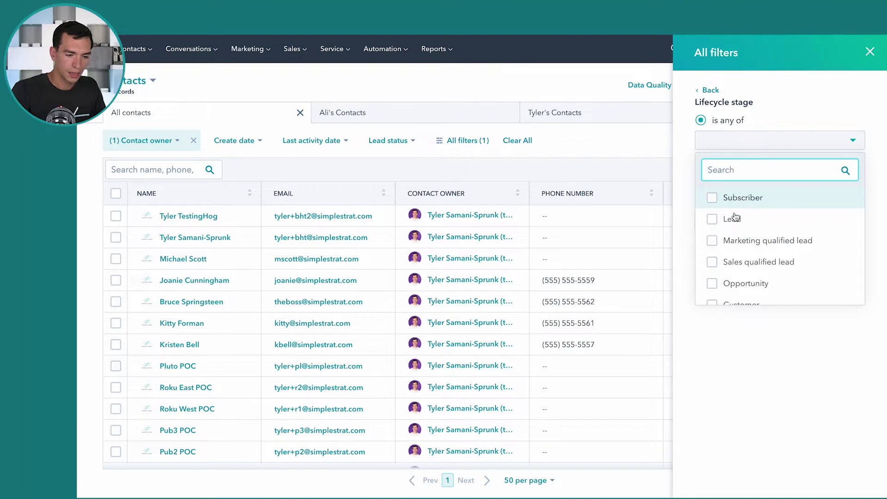
scroll(725, 258, down, 1)
click(712, 271)
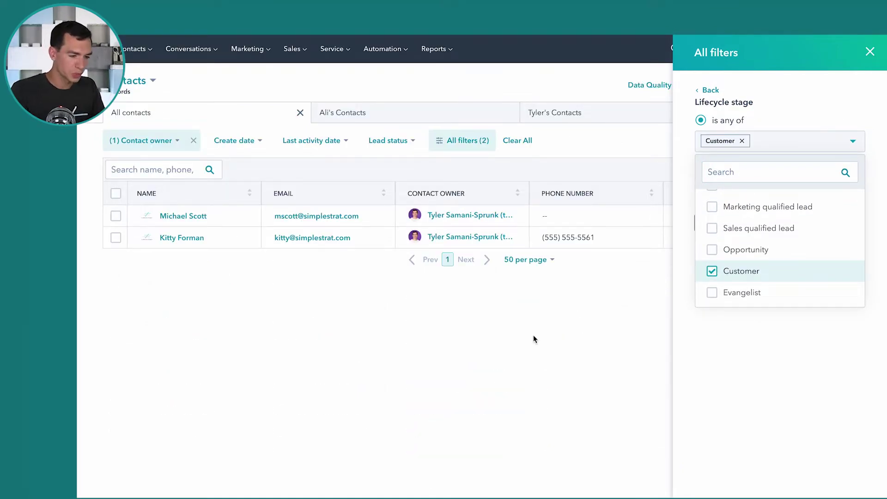
click(870, 51)
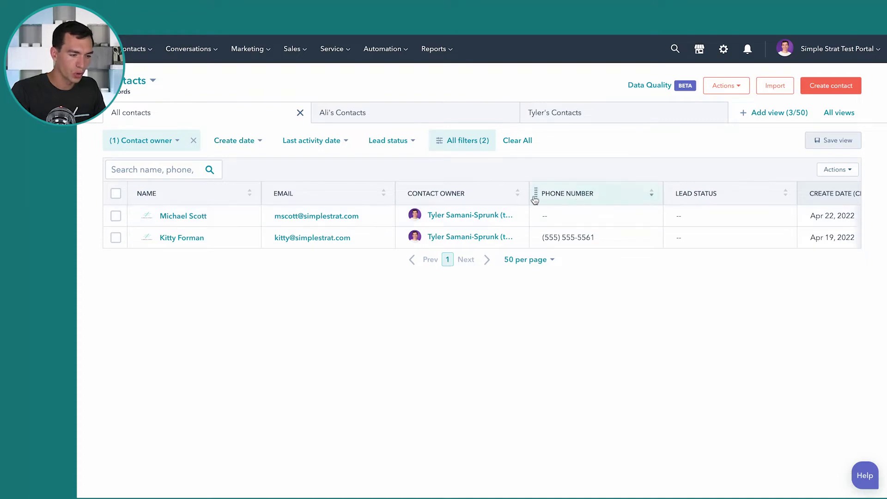
- In the column editor, move Last activity date up to just below Name
click(851, 170)
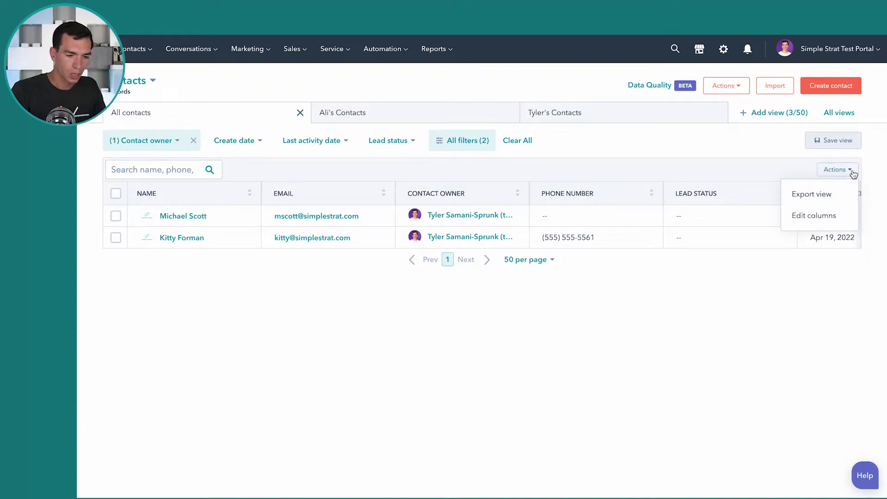
click(821, 217)
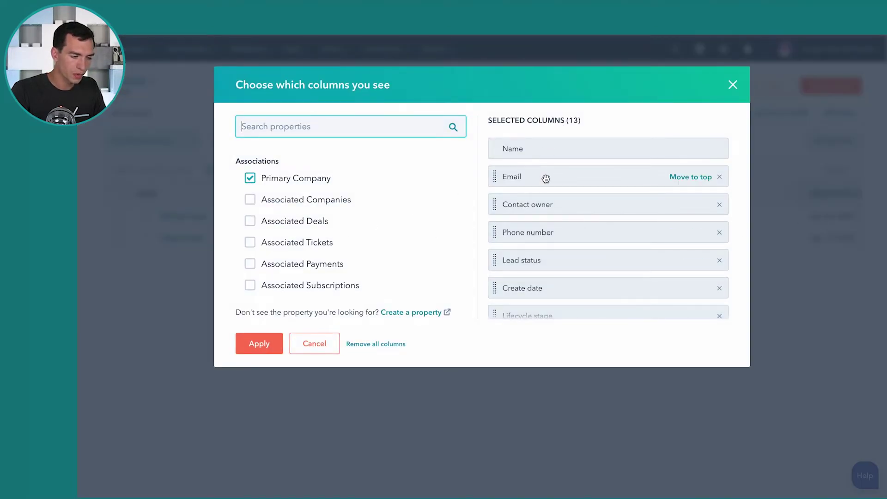
scroll(562, 248, down, 4)
scroll(562, 248, up, 3)
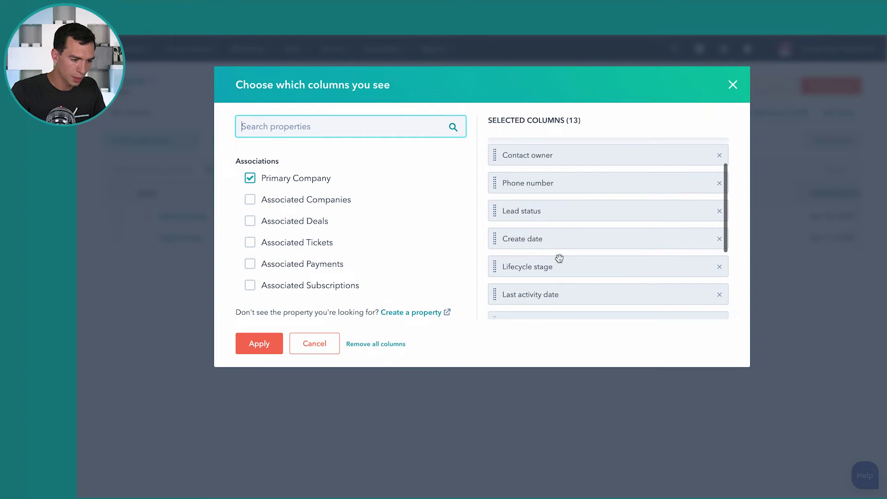
drag(539, 283, 547, 170)
- Add the Became a customer date column, move it up after Last activity date, and apply
scroll(552, 223, down, 2)
scroll(552, 223, down, 2)
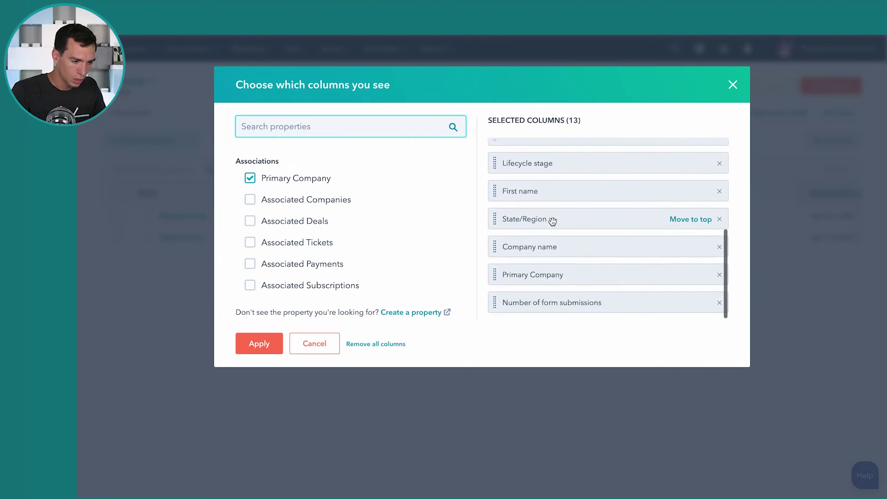
scroll(375, 224, down, 4)
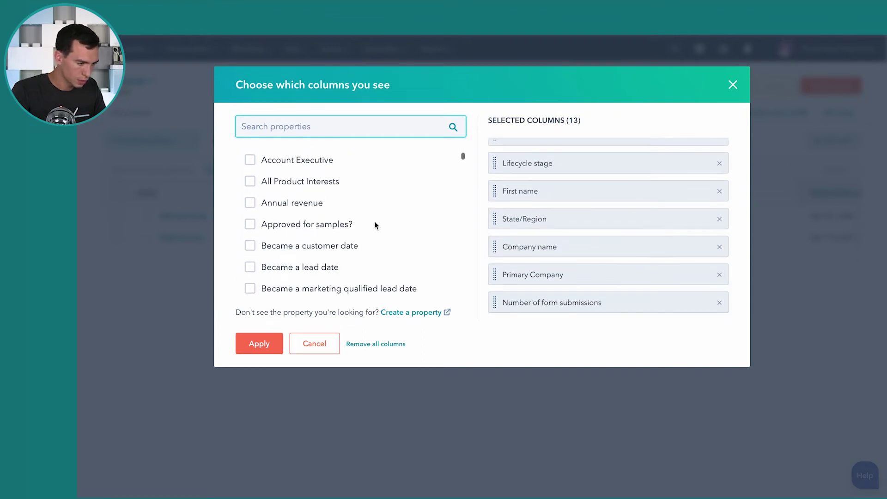
scroll(375, 225, down, 2)
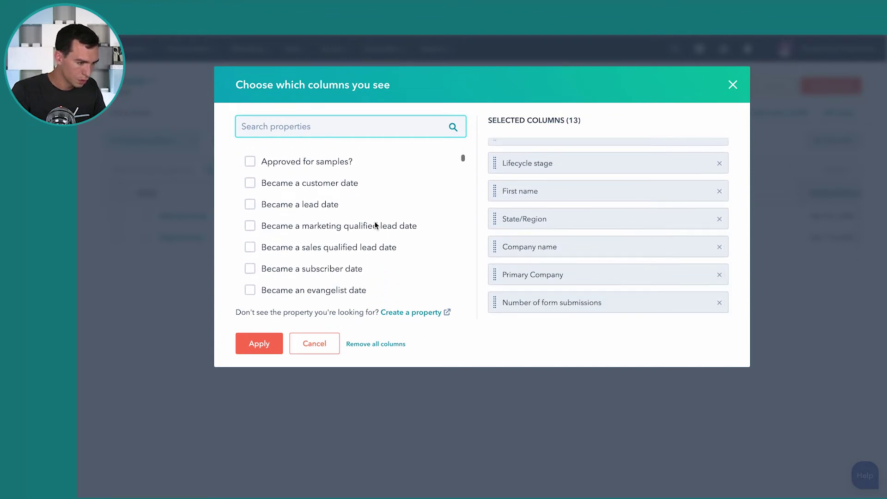
click(250, 177)
scroll(556, 247, down, 1)
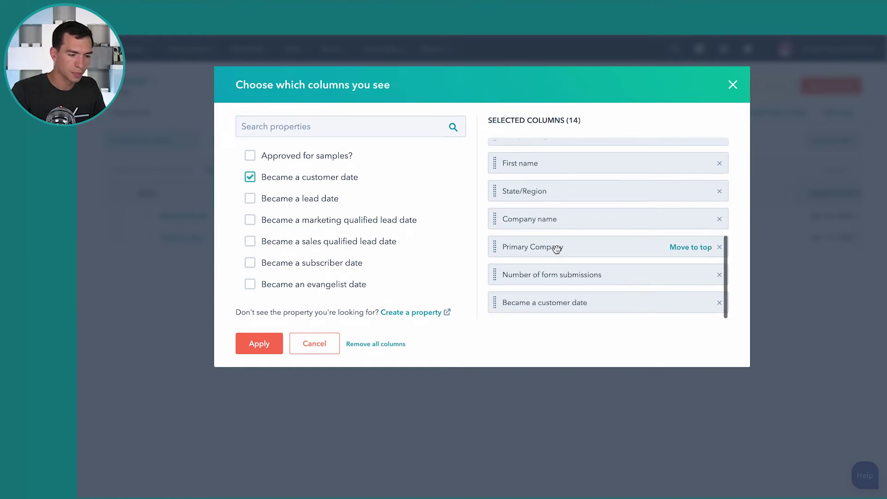
drag(537, 307, 536, 201)
click(269, 344)
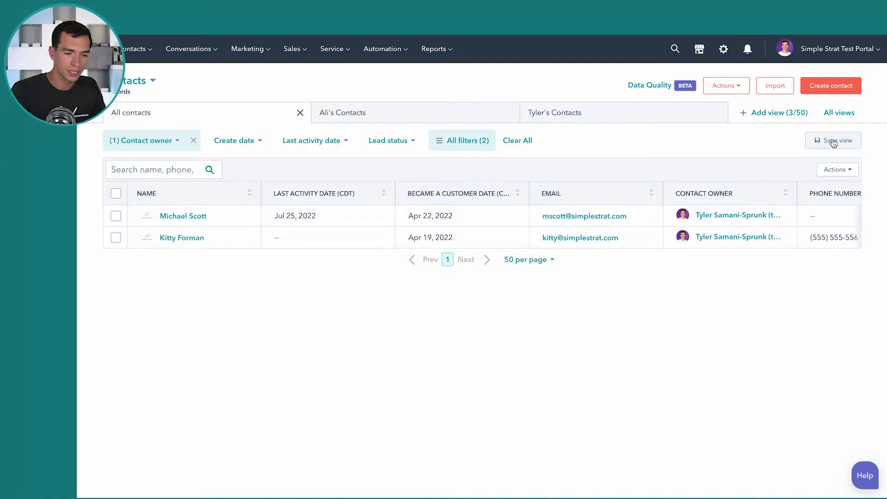
- Bring up the Save view prompt warning that All contacts is read-only
click(834, 144)
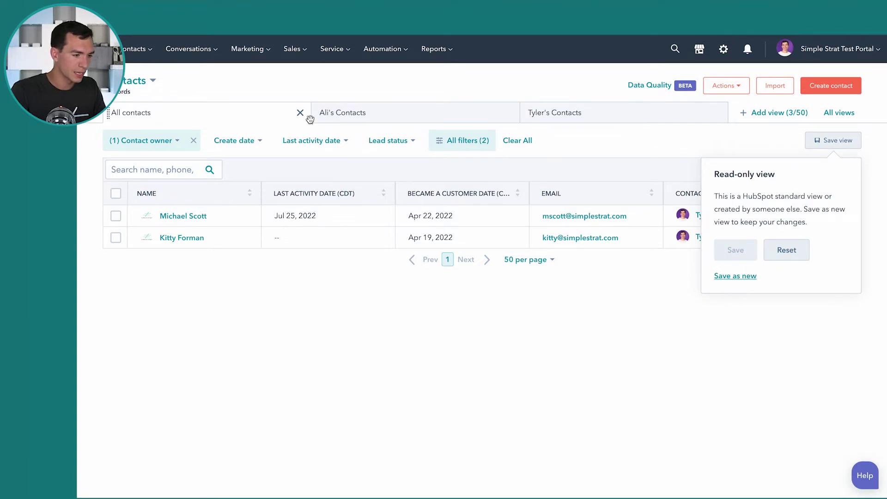
- Save the filtered view as a new view named 'My Customers', shared with Everyone
click(733, 277)
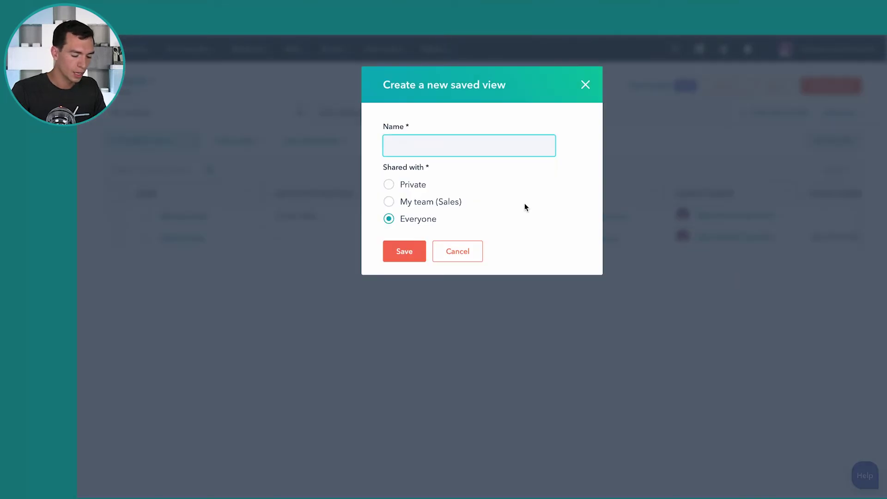
text(My Customers)
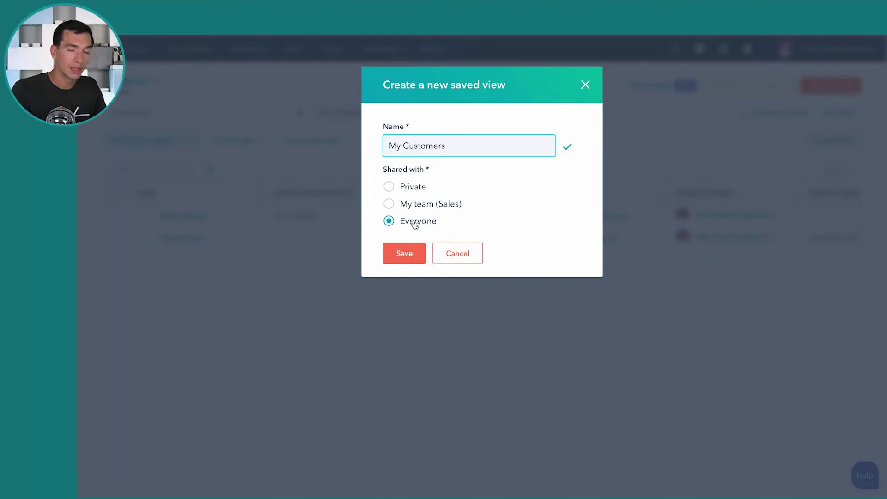
click(395, 255)
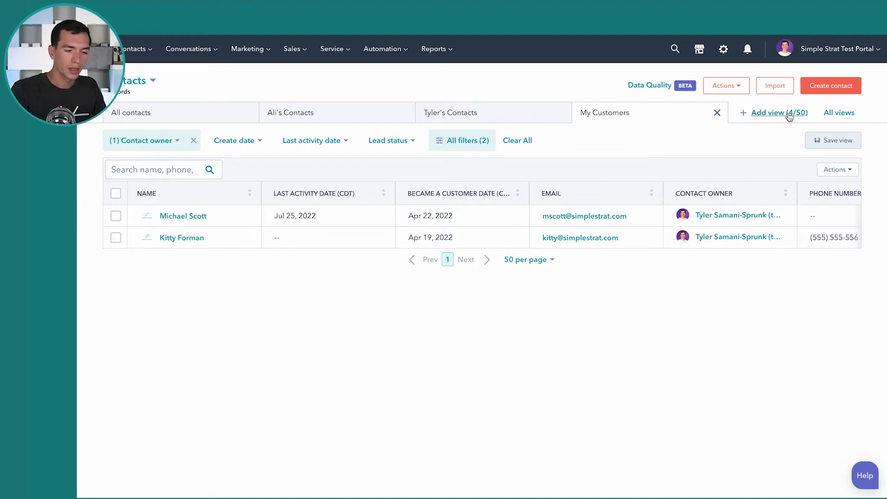
- Add the MMA view tab, move My Customers to the first tab, and reopen it
click(840, 115)
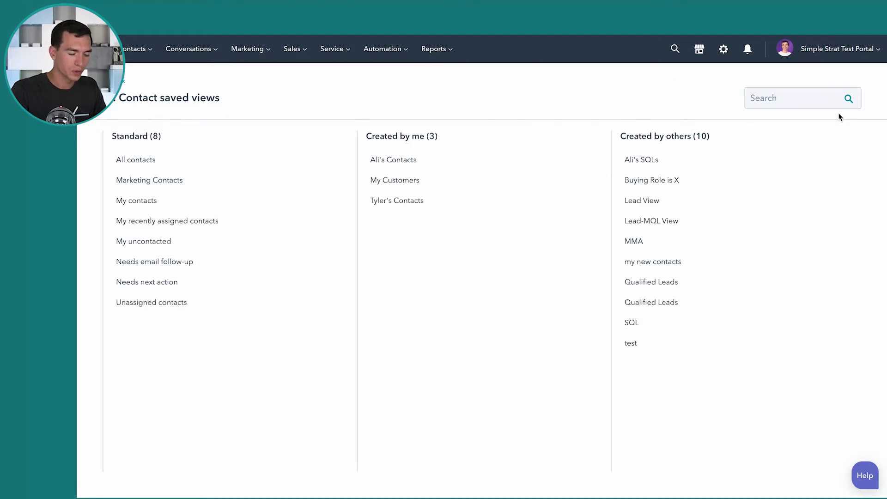
click(633, 241)
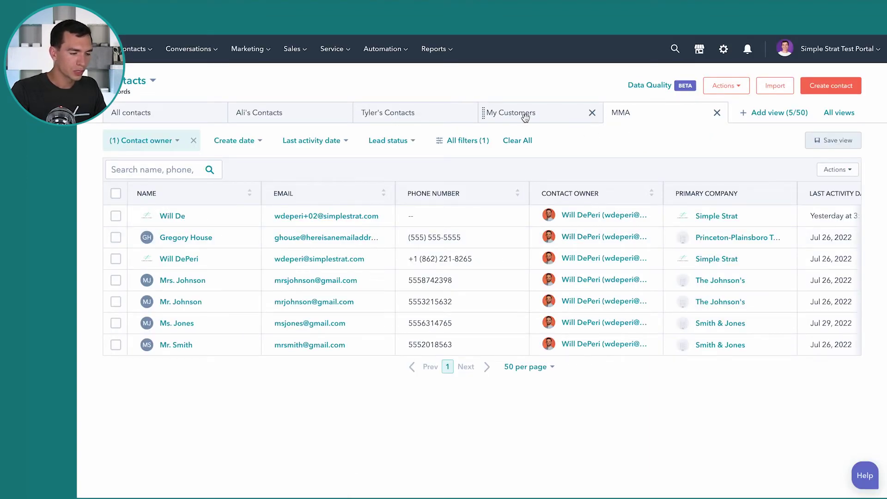
drag(526, 117, 145, 121)
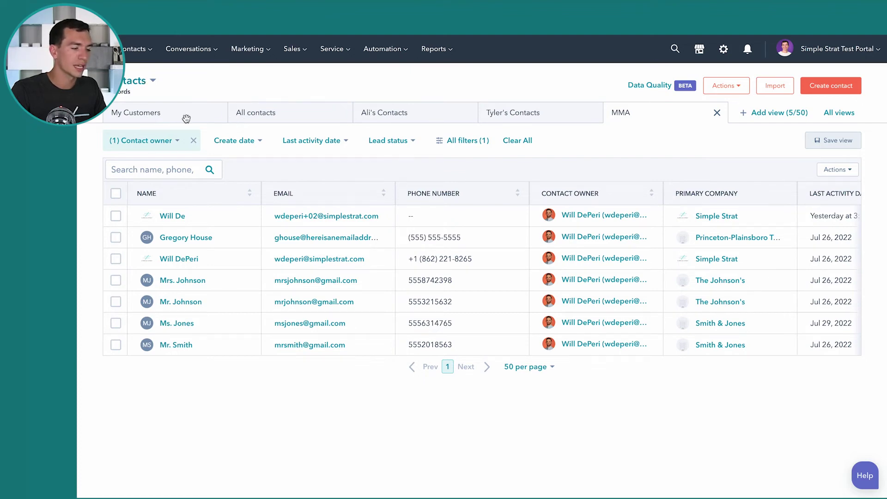
click(155, 113)
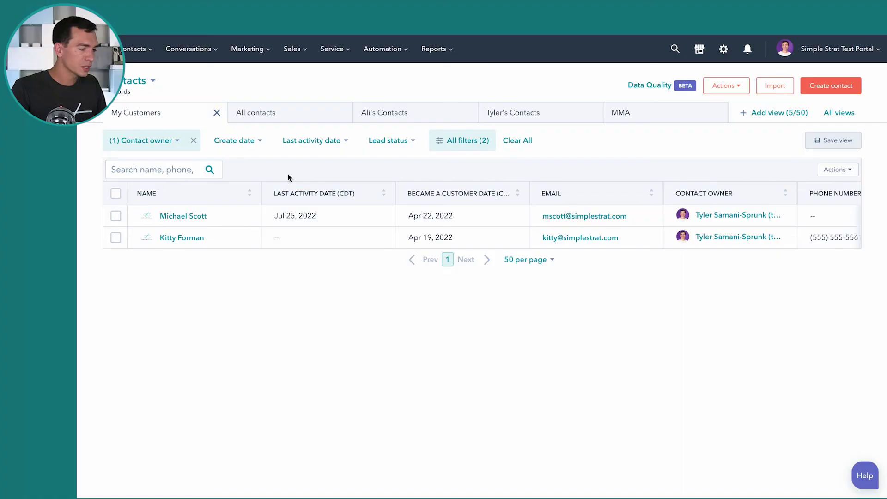
- Switch the records to Deals and display them as a list table under All deals
click(154, 82)
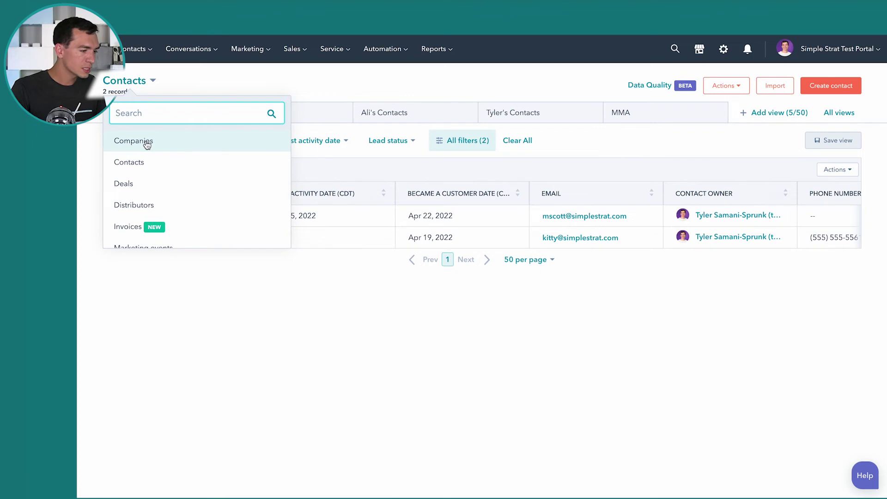
click(127, 183)
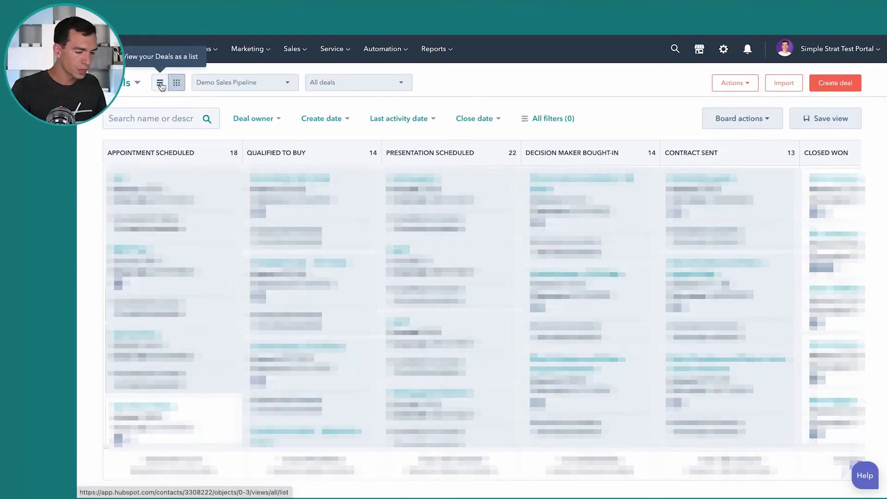
click(160, 85)
click(131, 86)
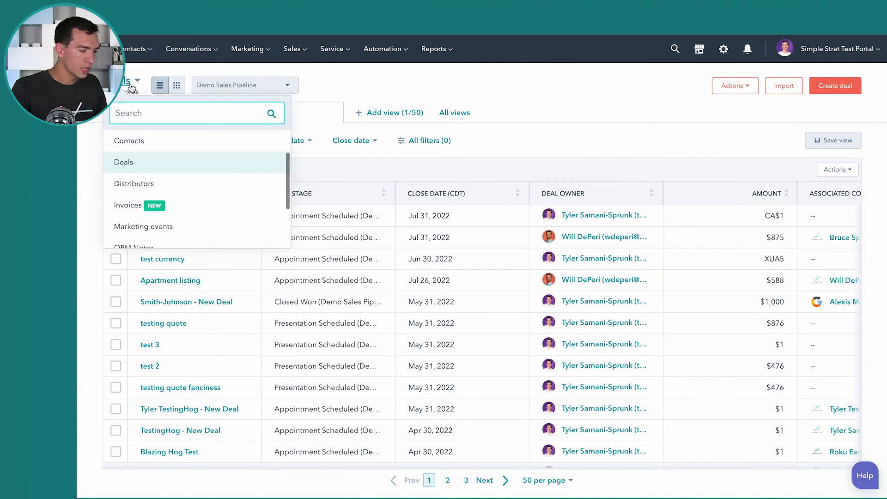
scroll(247, 207, down, 3)
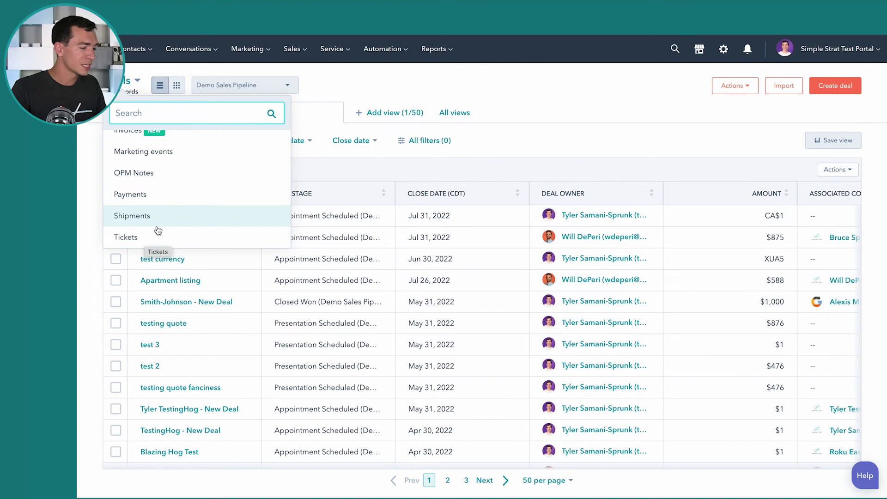
scroll(156, 232, up, 4)
scroll(158, 230, up, 1)
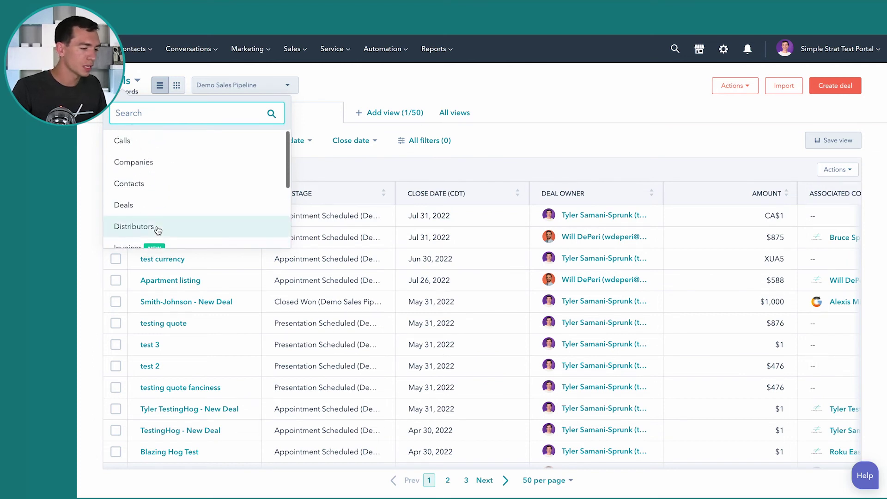
click(355, 88)
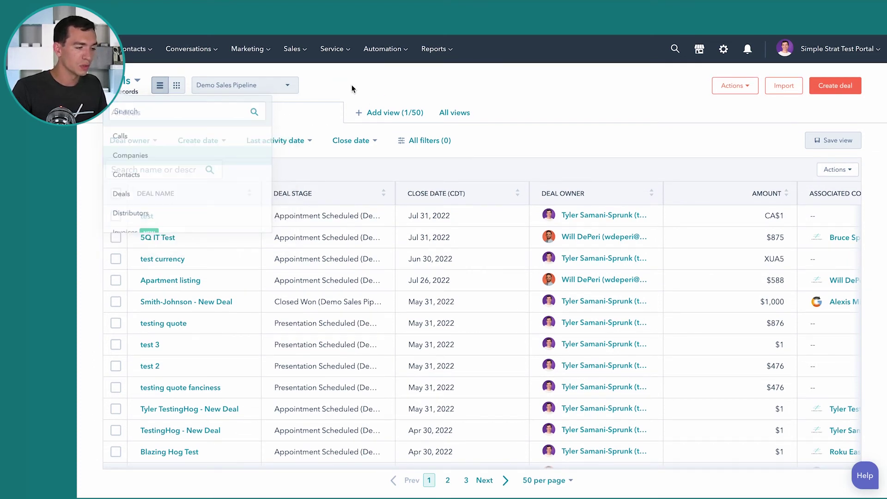